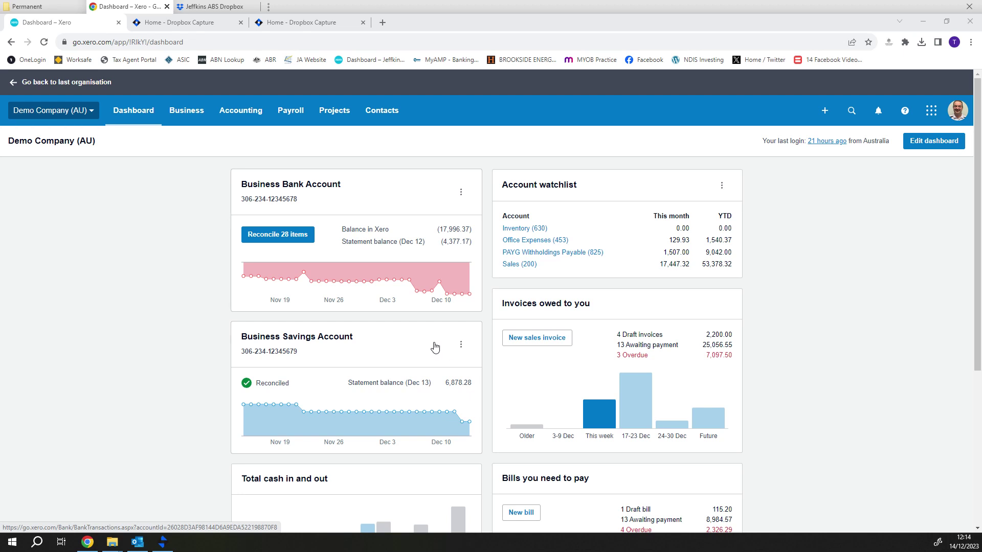
Step: Open the chart of accounts and look through the full list of accounts
left_click(246, 115)
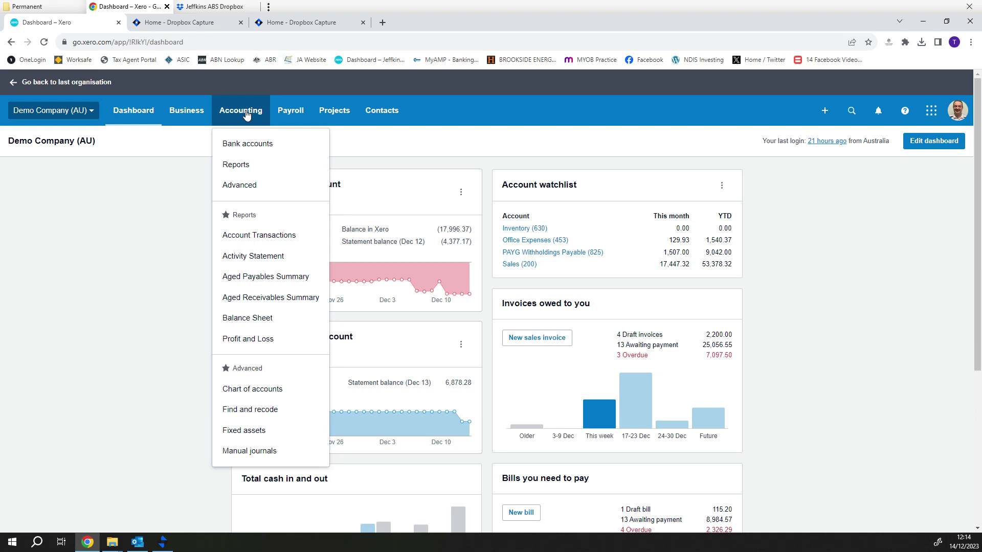
left_click(251, 391)
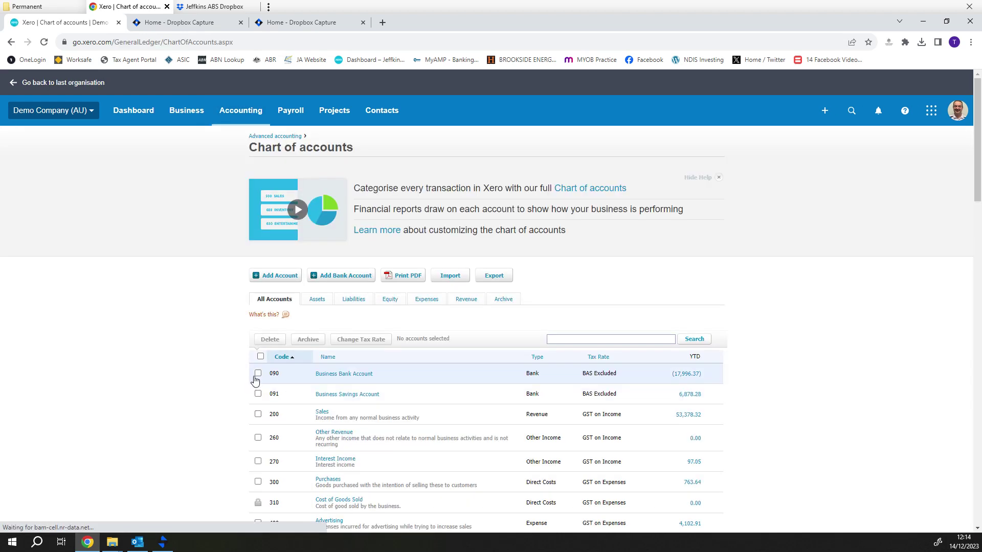
scroll(807, 311, "down", 1)
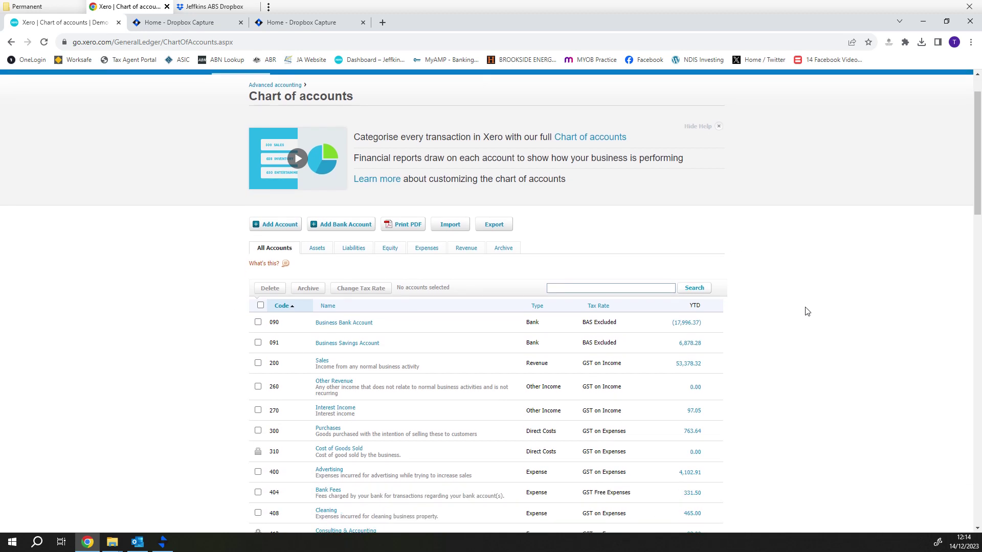
scroll(807, 311, "down", 7)
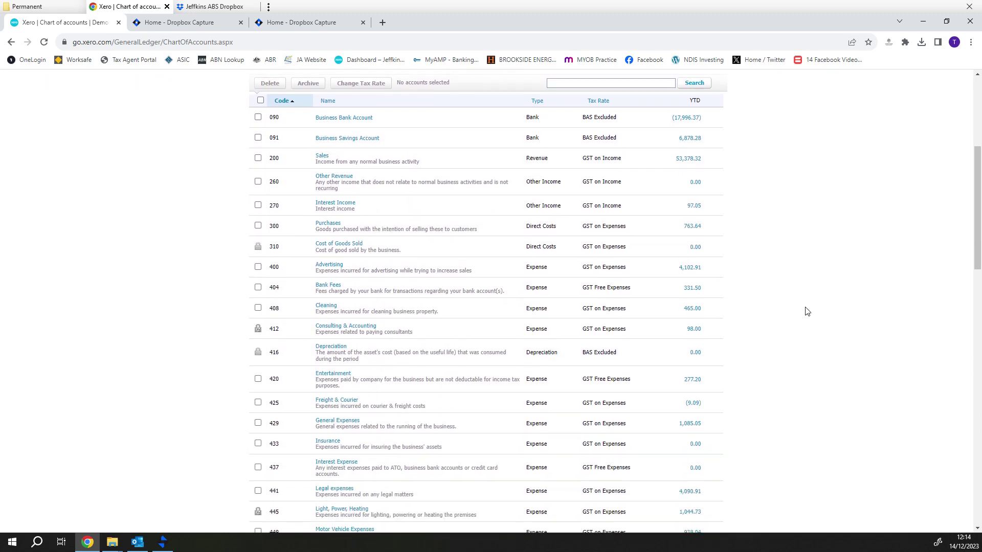
scroll(807, 311, "down", 10)
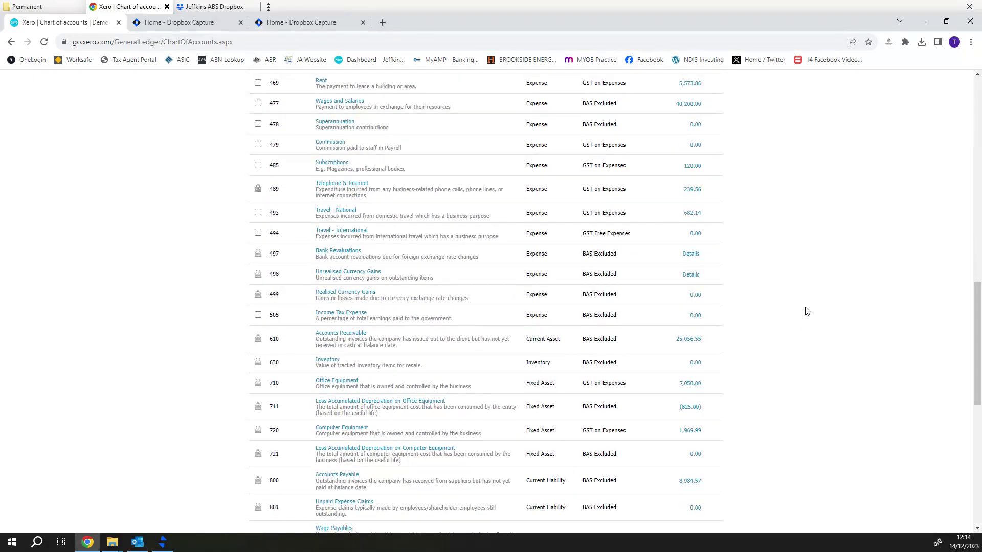
scroll(807, 311, "down", 5)
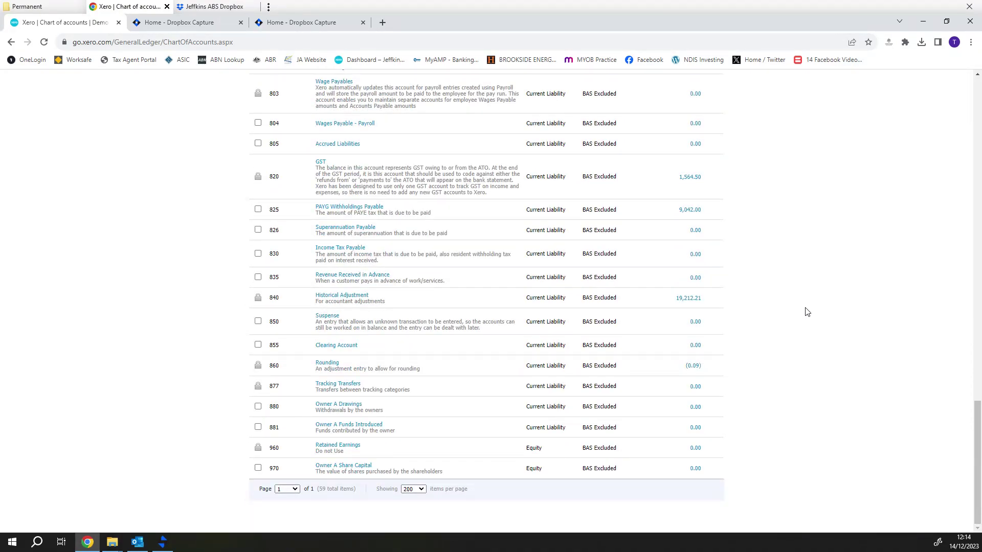
scroll(807, 312, "up", 20)
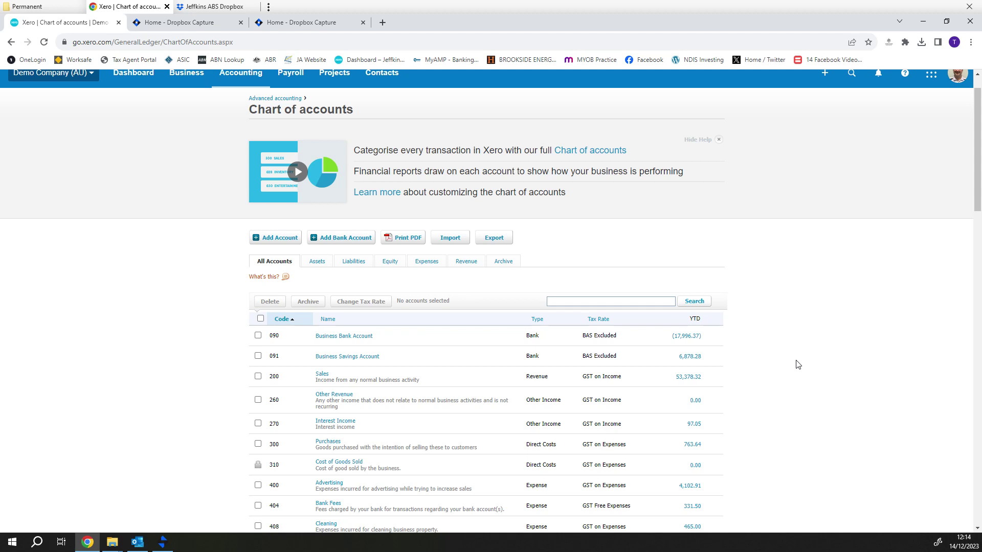
Step: Examine the account types and default tax rates across the full chart of accounts
scroll(798, 364, "down", 1)
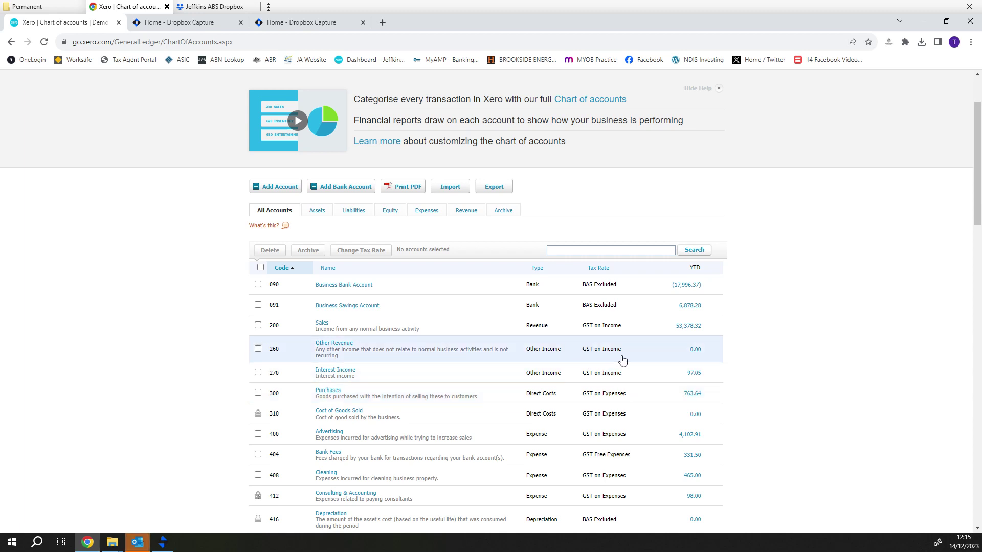
scroll(632, 358, "down", 1)
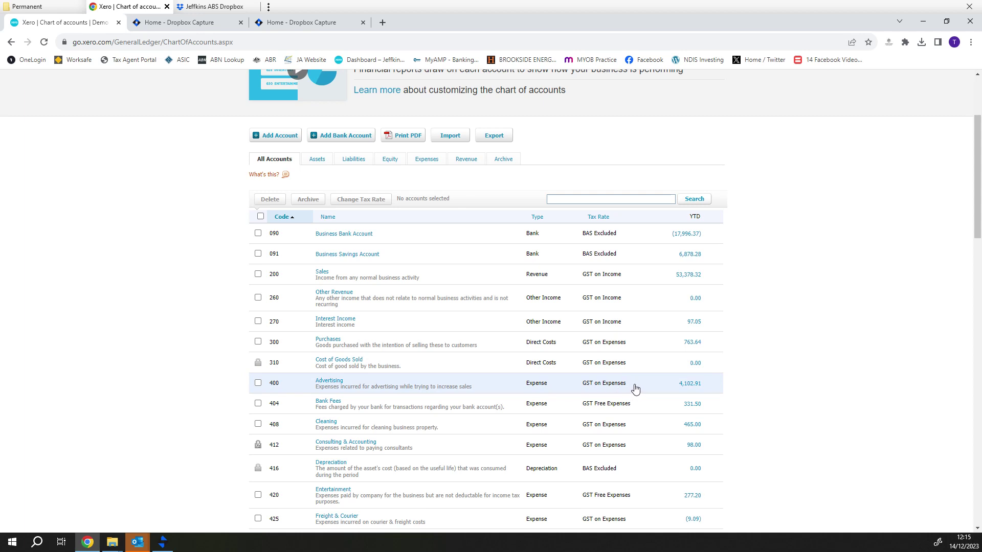
scroll(624, 392, "down", 2)
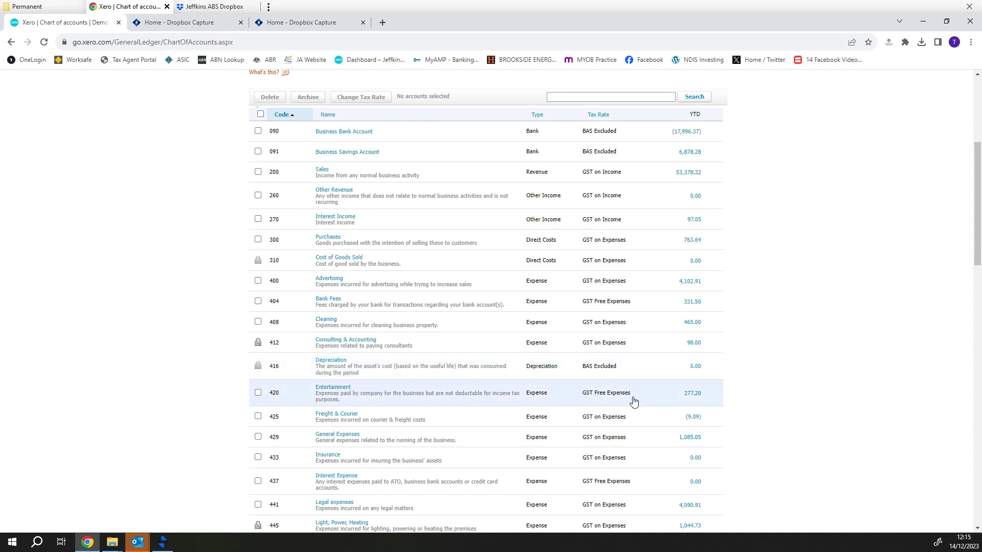
scroll(621, 399, "up", 4)
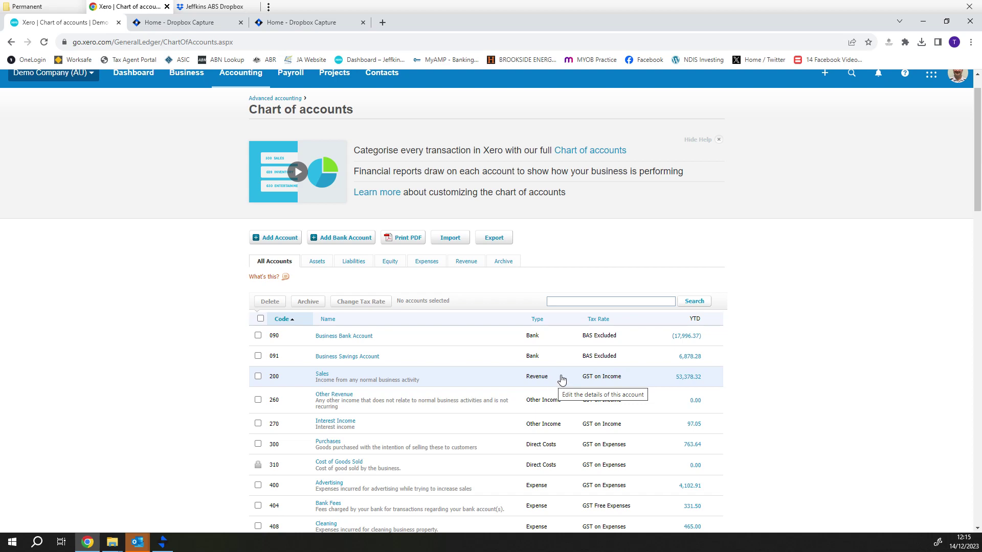
scroll(549, 381, "down", 3)
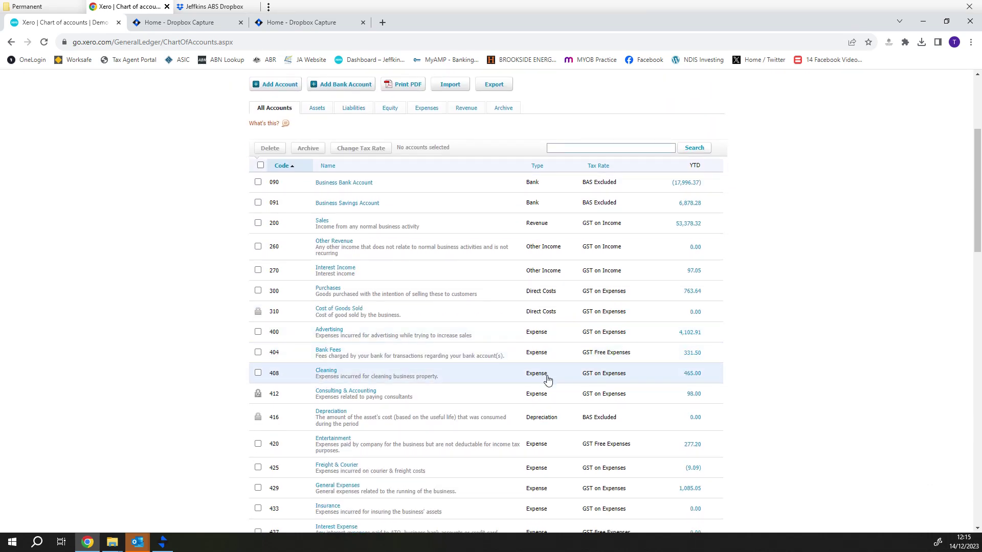
scroll(544, 375, "down", 8)
scroll(551, 378, "down", 7)
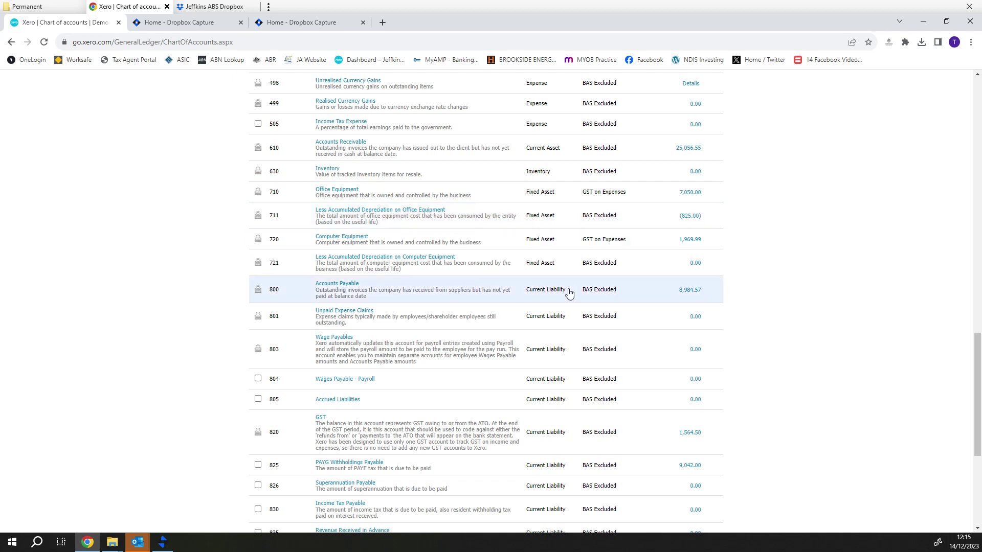
scroll(569, 287, "down", 4)
scroll(569, 293, "up", 4)
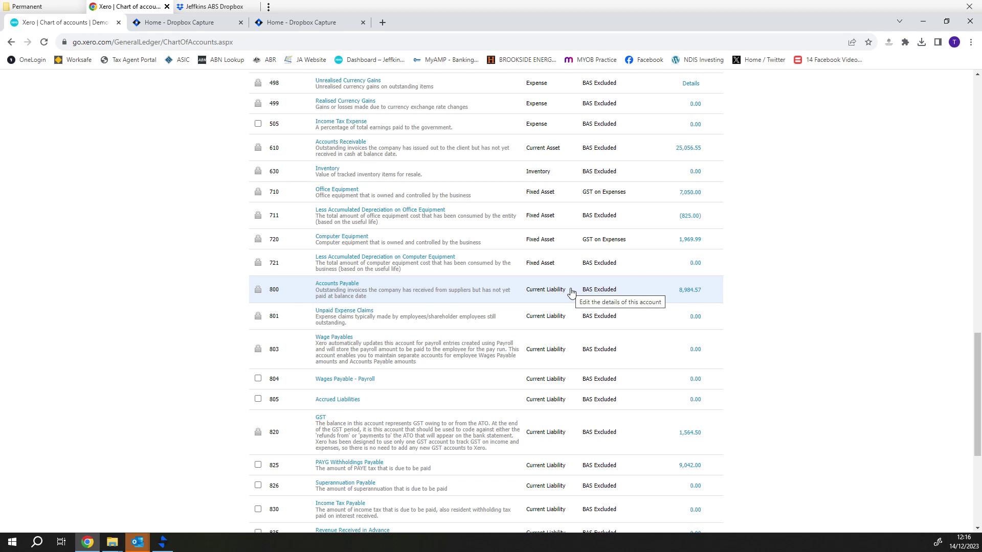
scroll(571, 292, "up", 8)
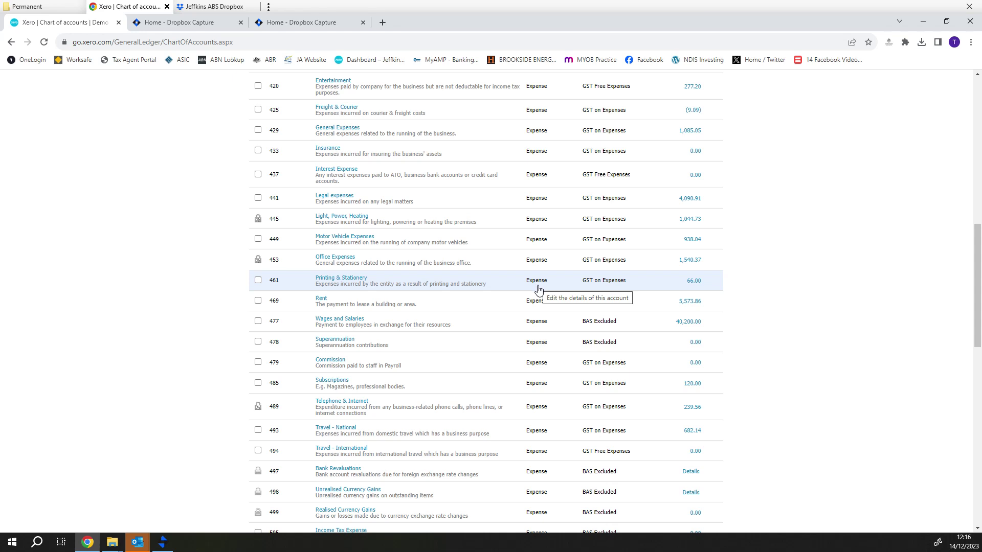
scroll(539, 288, "up", 9)
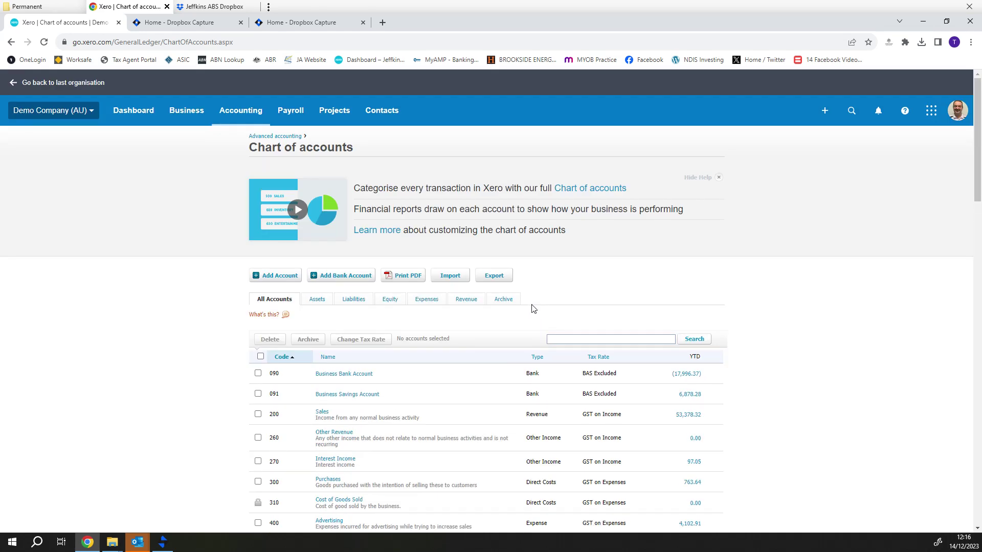
Step: Show only the expense accounts and review their codes, names and descriptions for a free place in the numbering
left_click(426, 301)
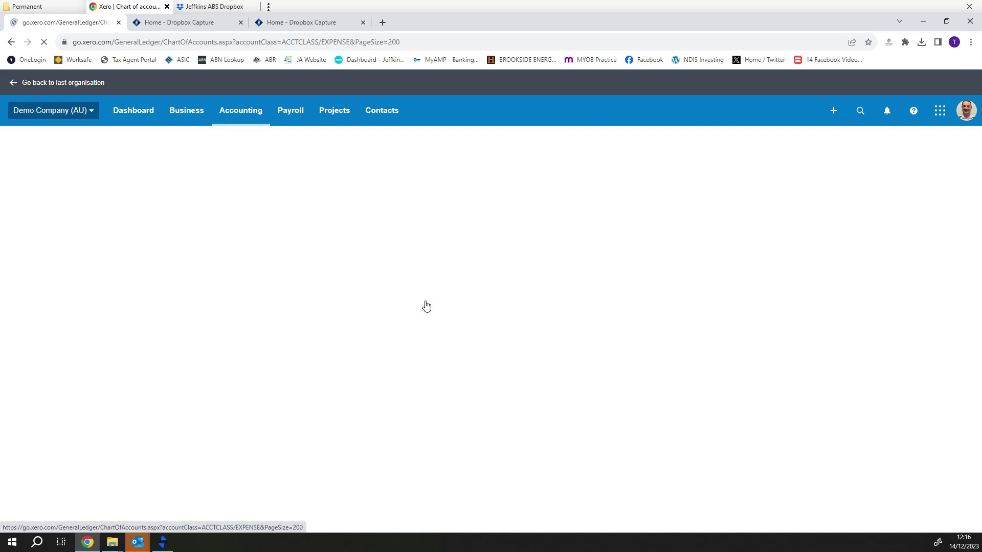
scroll(431, 327, "down", 3)
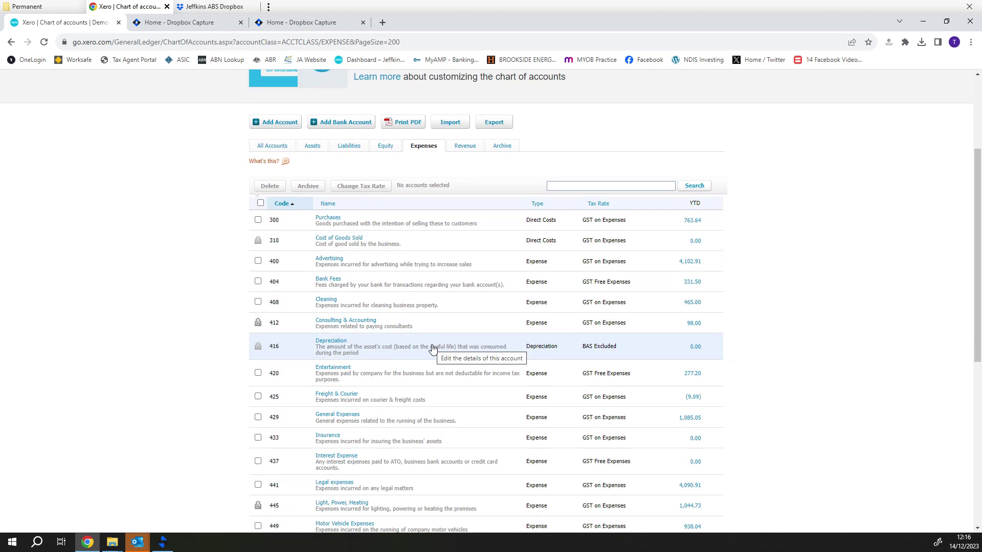
scroll(433, 349, "down", 1)
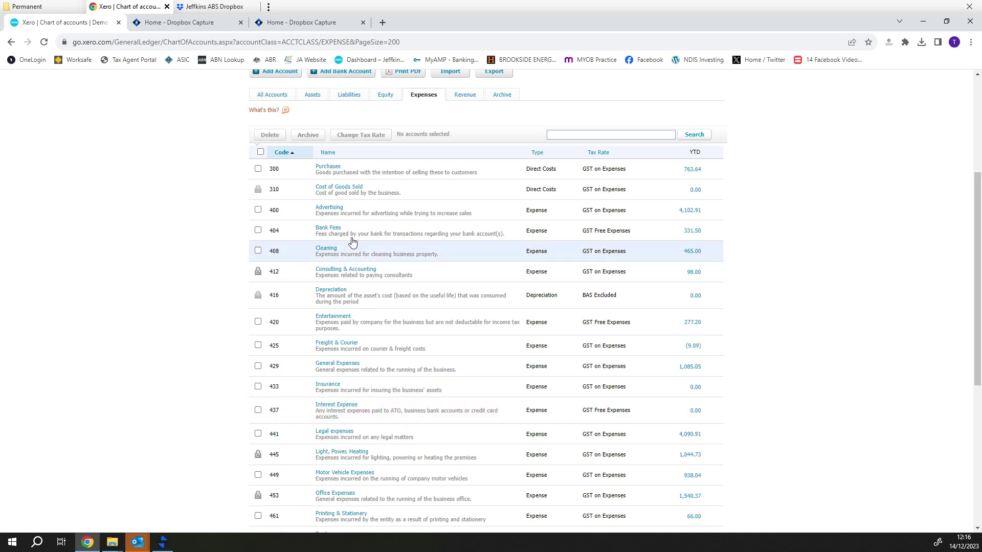
scroll(397, 313, "down", 2)
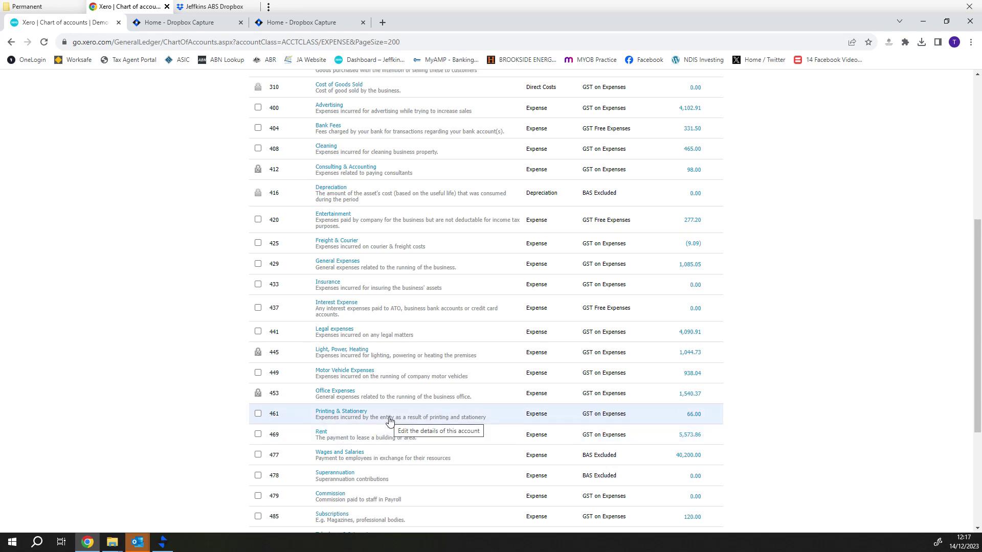
scroll(390, 421, "up", 6)
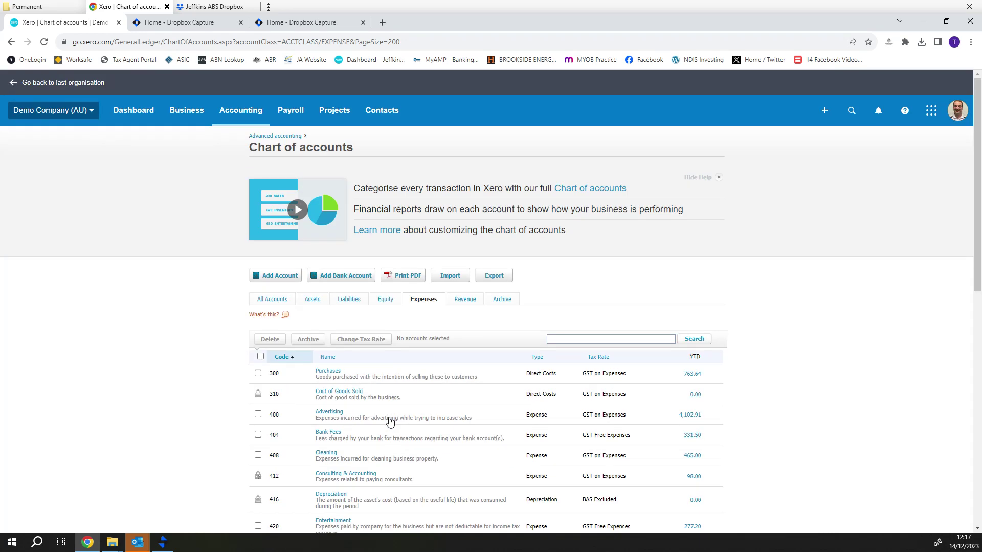
Step: Start a new account in the chart of accounts with Expense as its account type
left_click(274, 277)
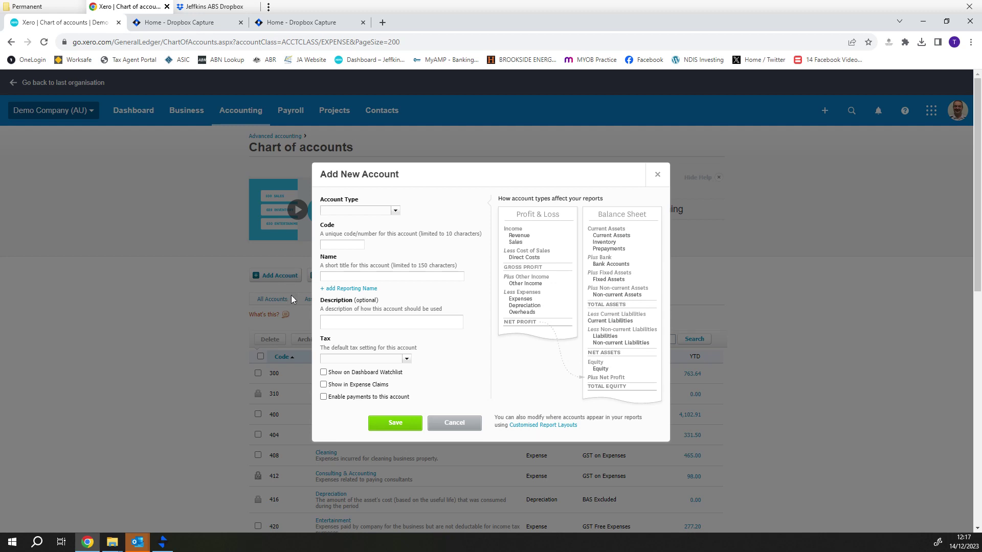
left_click(397, 210)
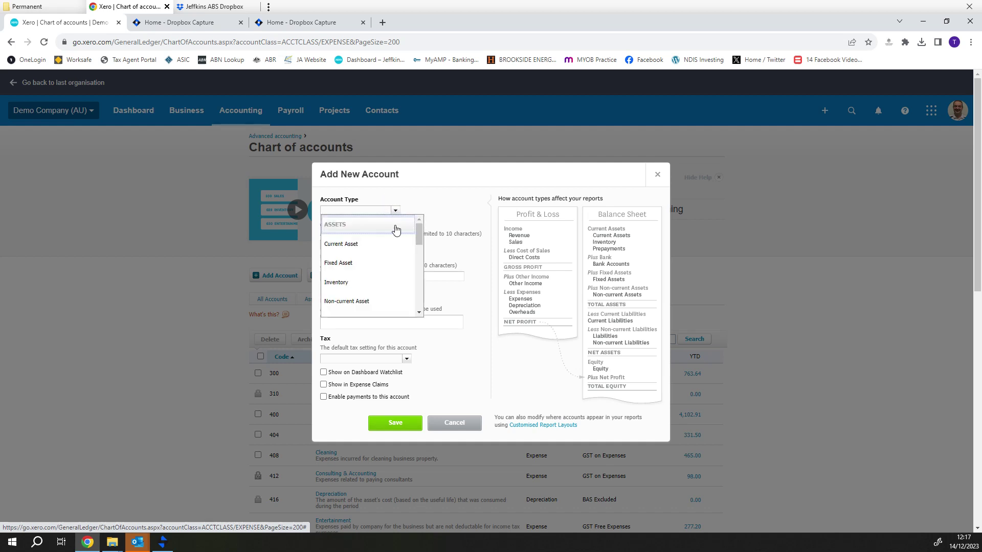
scroll(374, 264, "down", 2)
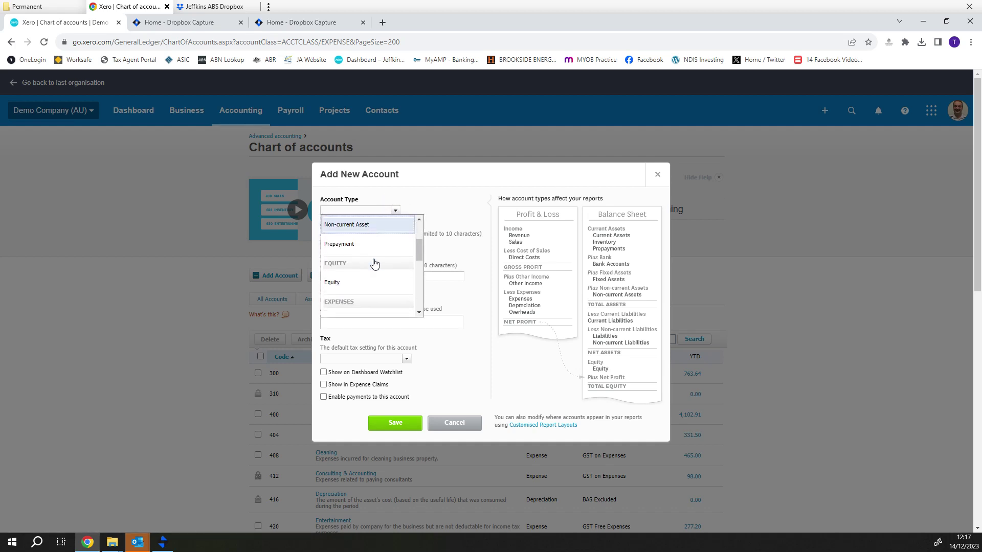
scroll(373, 263, "down", 4)
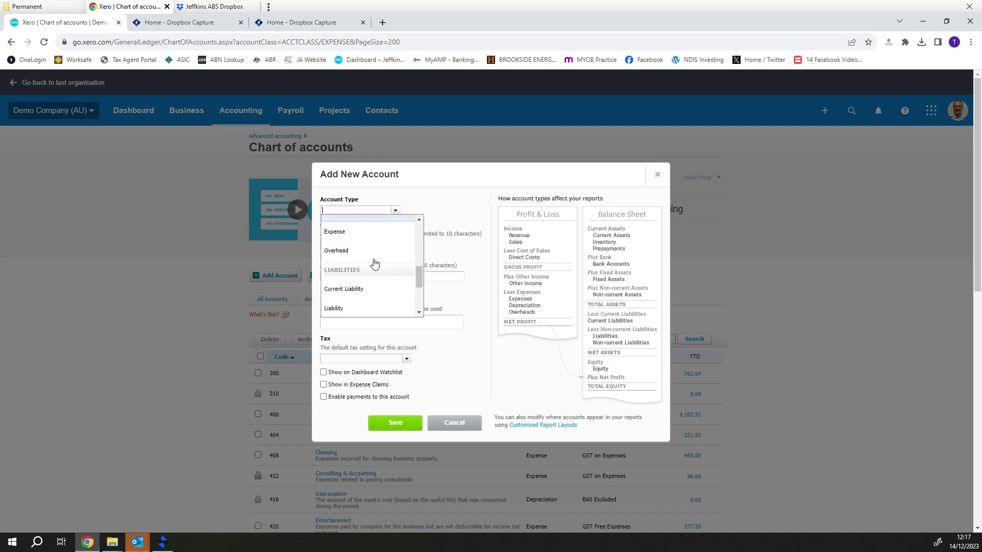
left_click(353, 229)
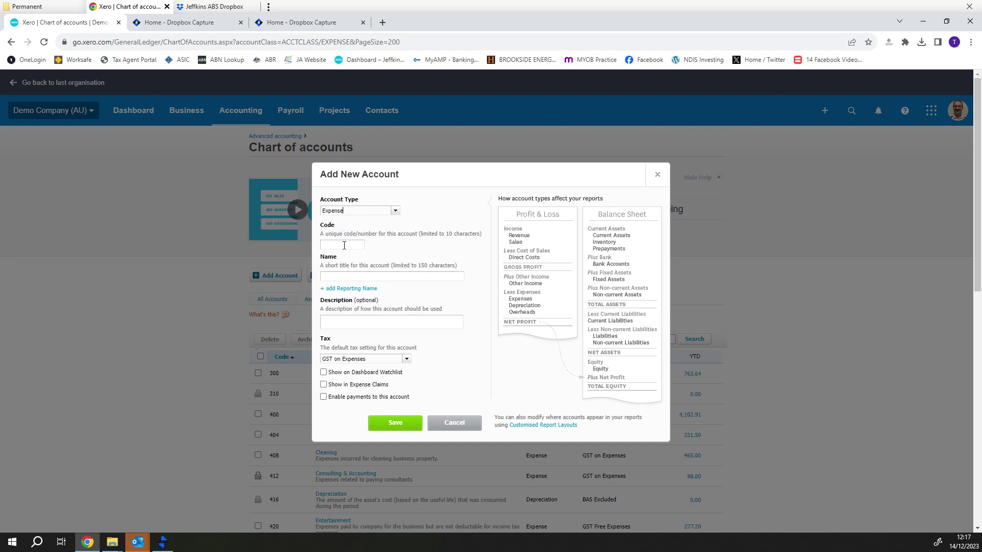
Step: Give the new account the code 462 and the name "Protective Clothing"
left_click(343, 244)
type("462")
key("Tab")
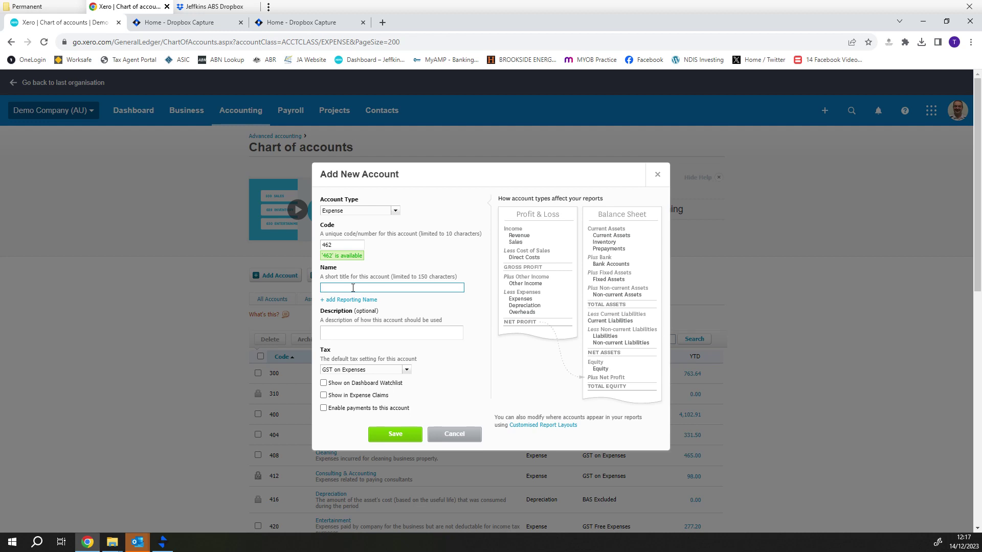
type("rofective Clothing")
Step: Describe the account as "Items of protective clothing such as hi vis shirts, boots etc." and choose GST on Expenses as its default tax
left_click(370, 334)
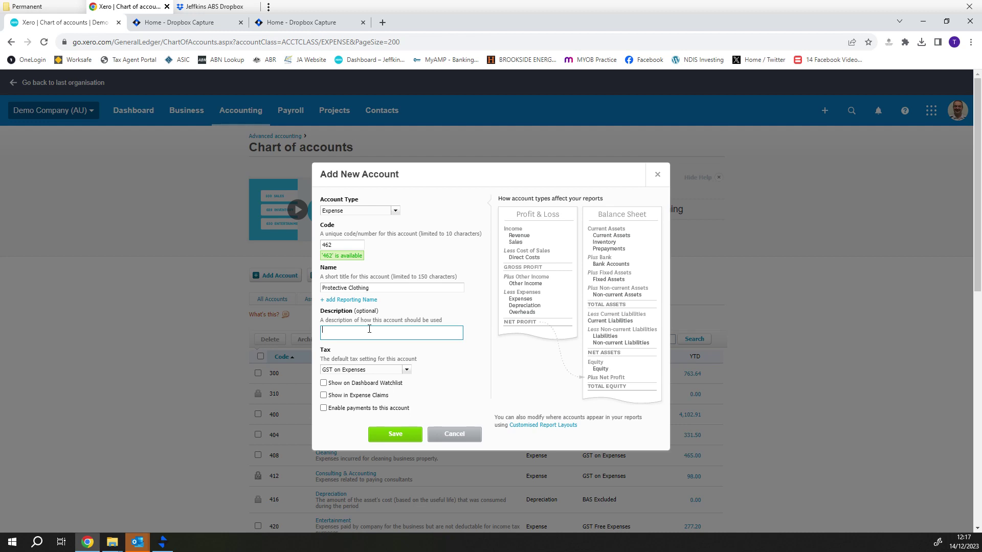
type("Items of protective clothing such as hi vis shirt")
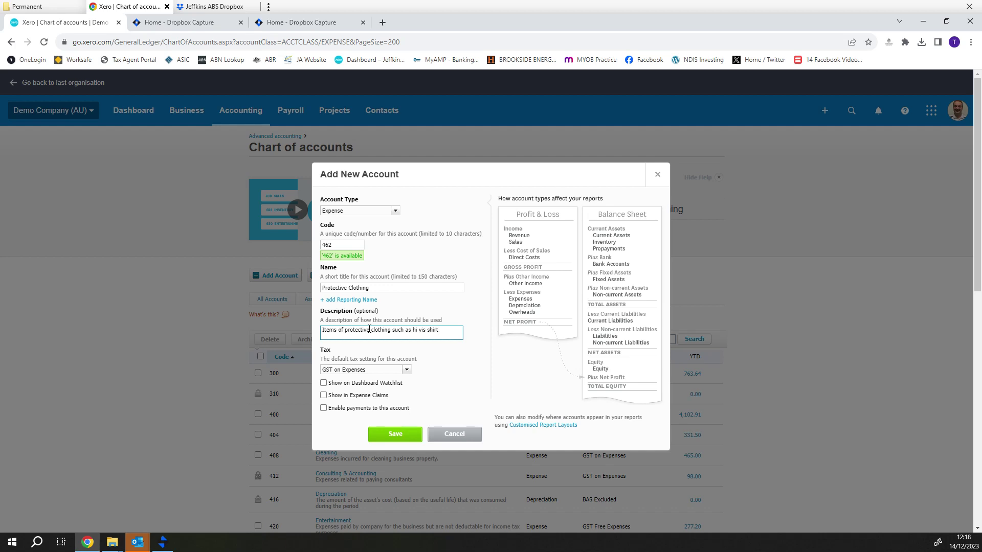
type("s, boots etc.")
left_click(407, 370)
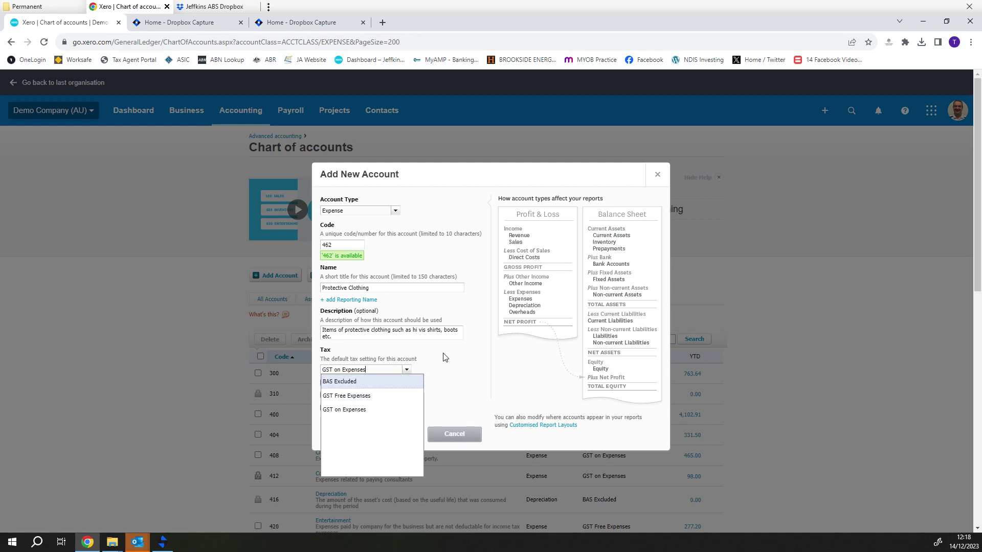
left_click(358, 411)
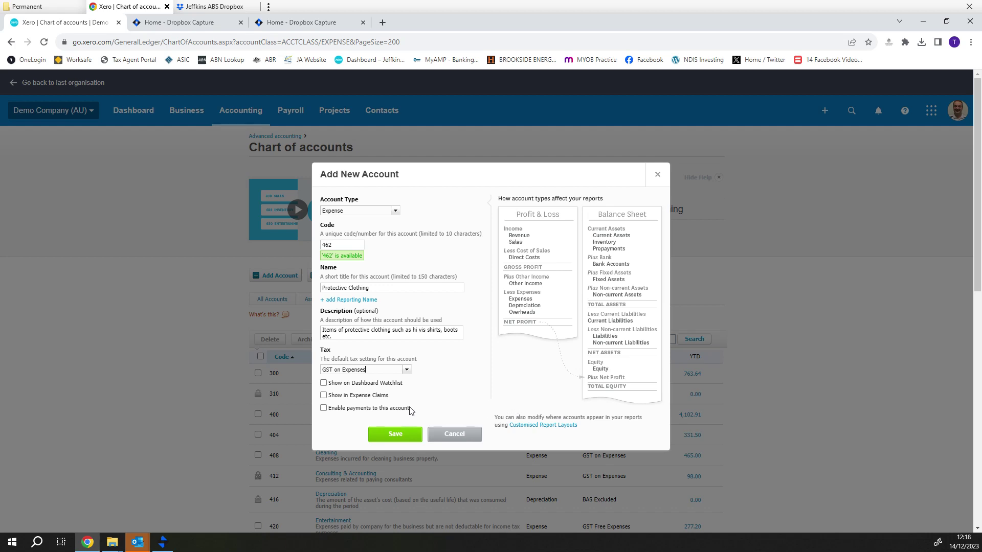
left_click(324, 384)
left_click(324, 383)
left_click(325, 399)
left_click(323, 396)
left_click(324, 409)
left_click(323, 409)
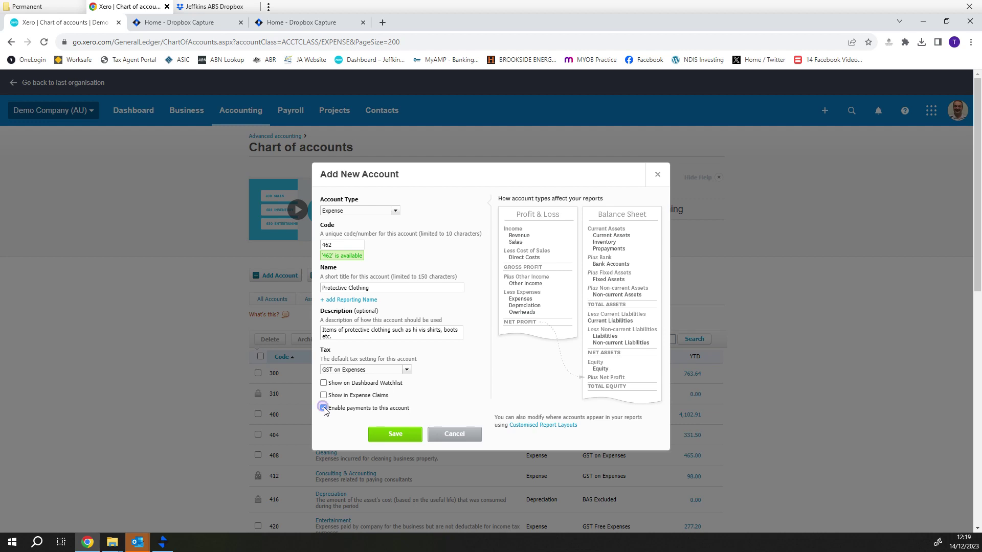
Step: Save the new Protective Clothing account and check its entry in the expense accounts list
left_click(395, 435)
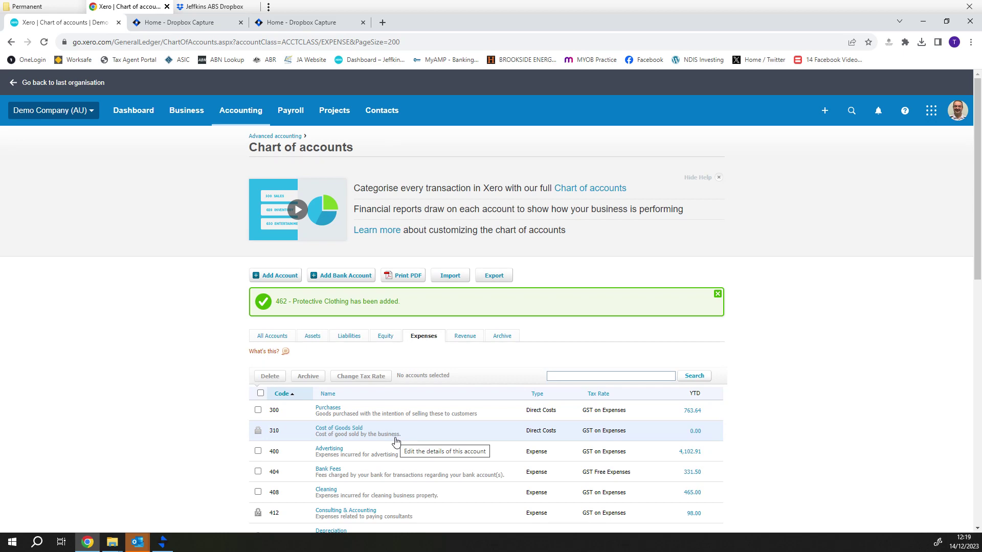
scroll(396, 441, "down", 9)
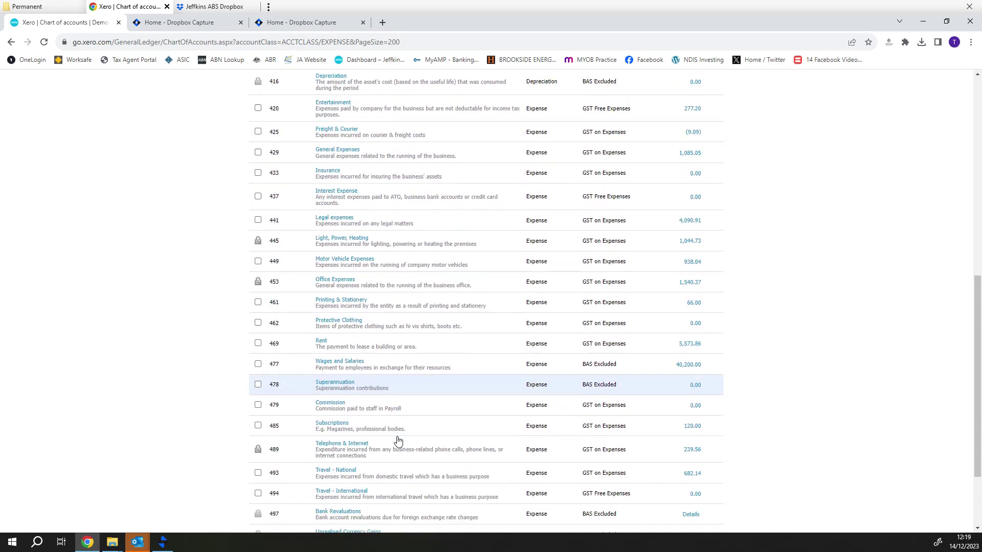
scroll(397, 440, "down", 3)
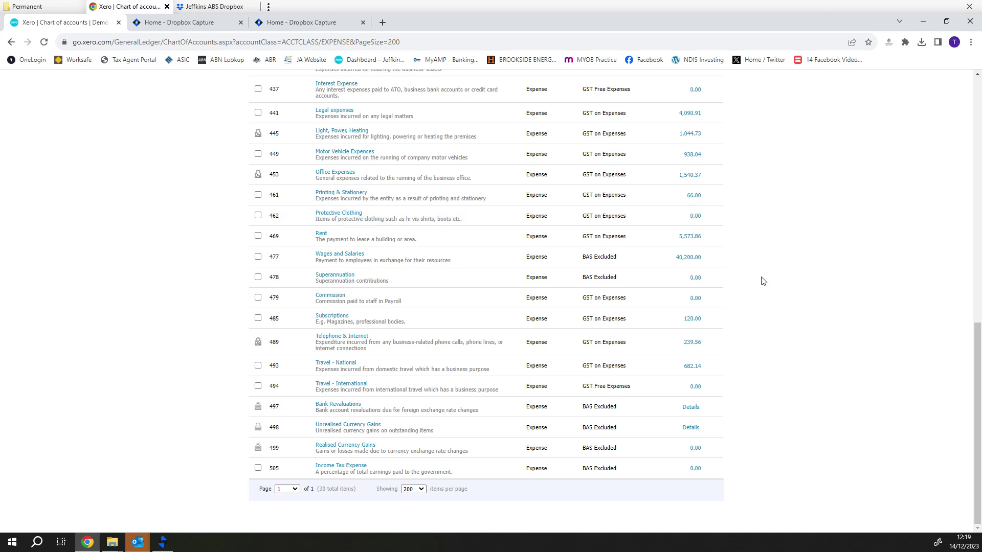
scroll(780, 363, "up", 6)
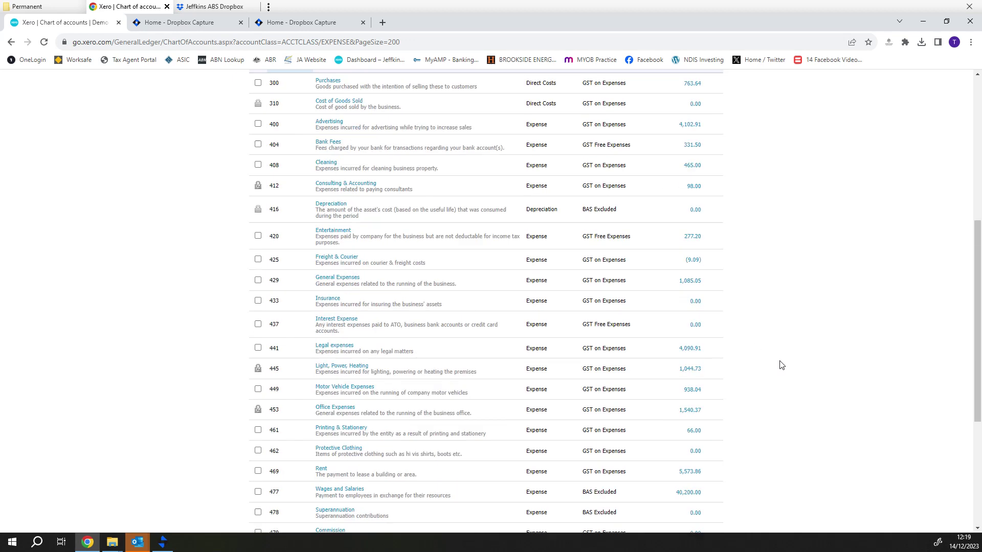
scroll(781, 364, "up", 2)
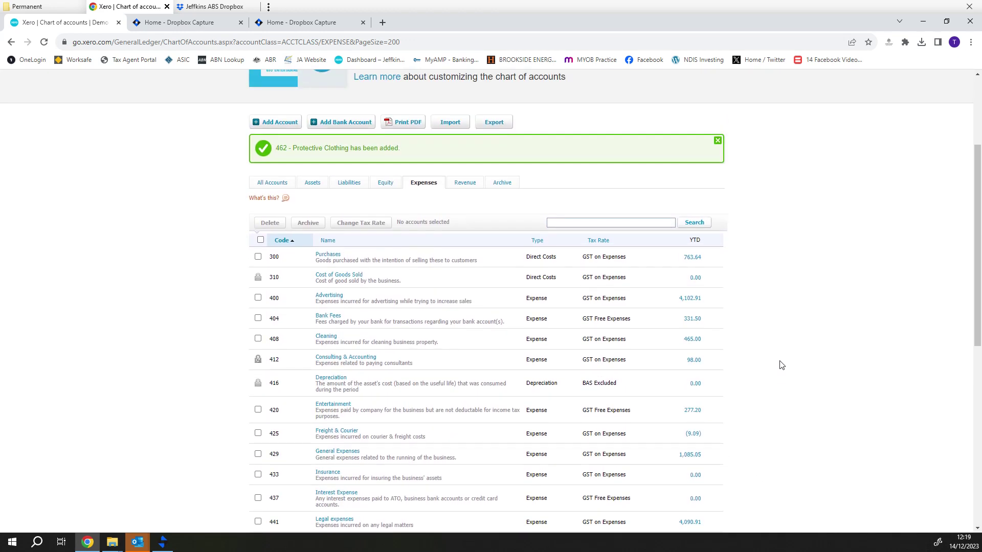